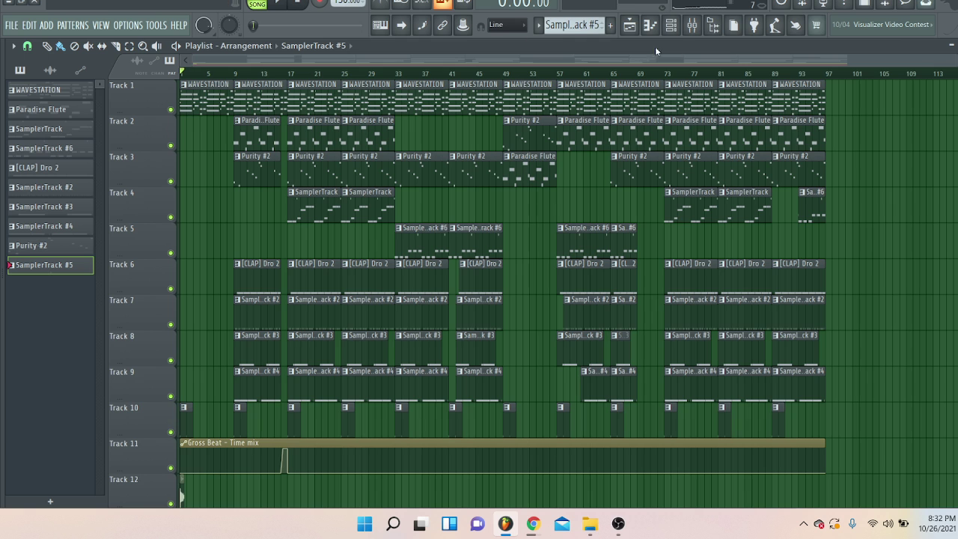
# - Select the WAVESTATION pattern, check the mixer's Master effects, and show the WAVESTATION notes in the piano roll
pyautogui.click(672, 27)
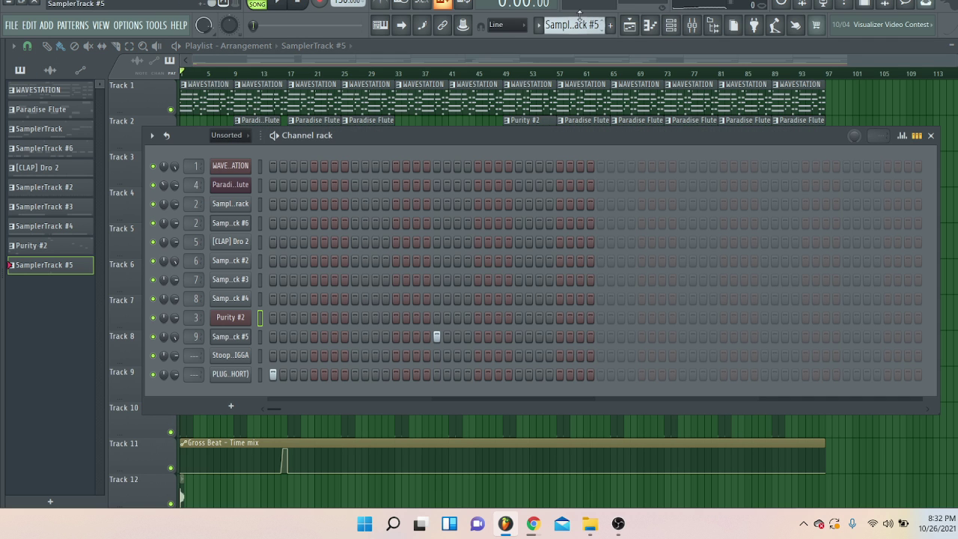
pyautogui.scroll(9, 578, 27)
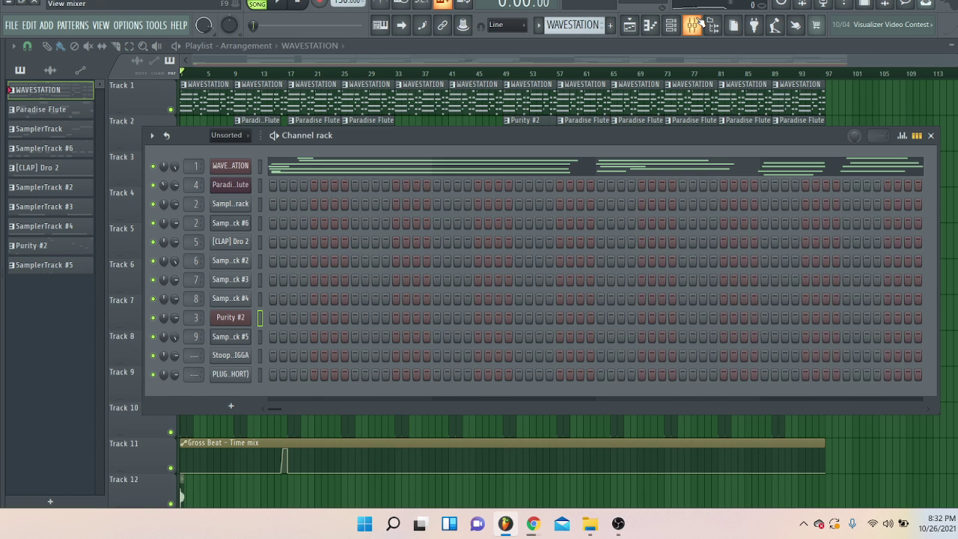
pyautogui.click(694, 24)
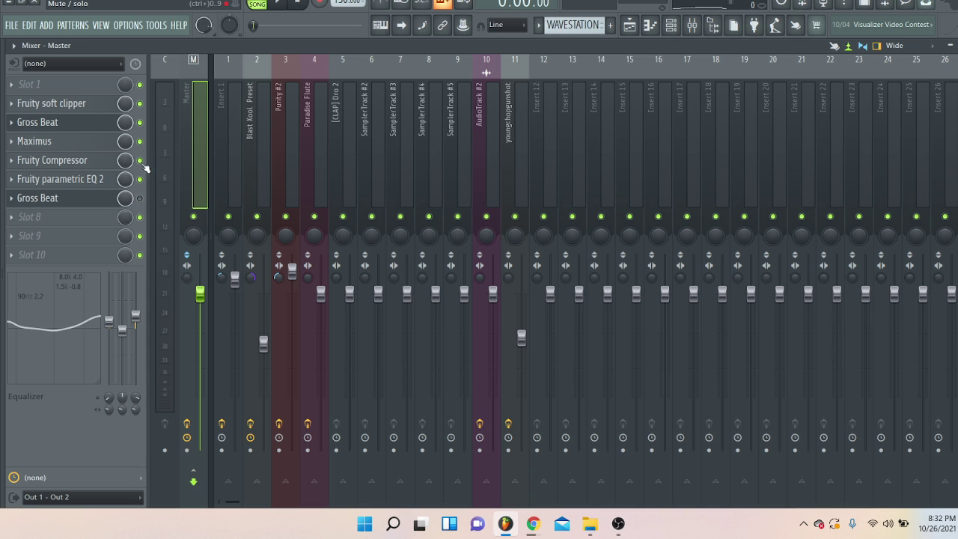
pyautogui.click(672, 27)
pyautogui.click(316, 174)
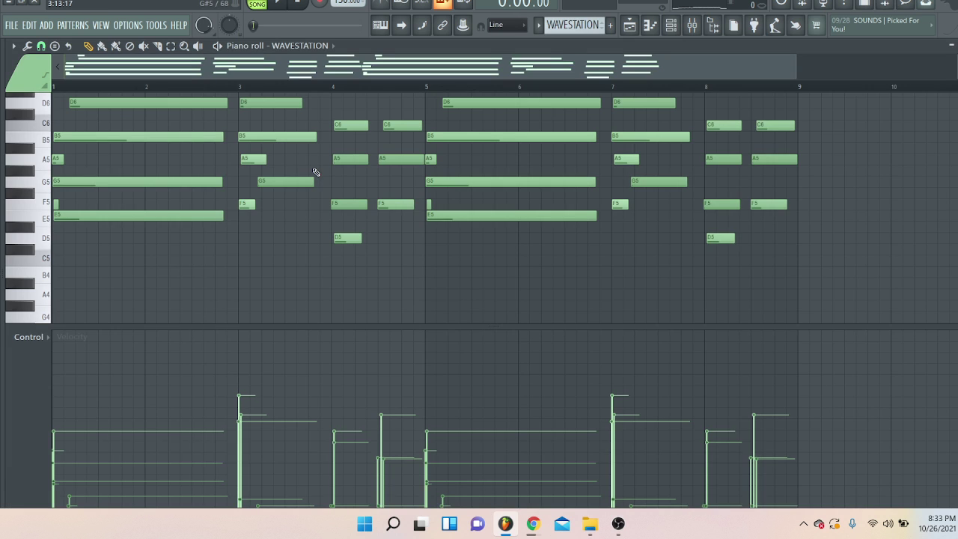
pyautogui.click(671, 27)
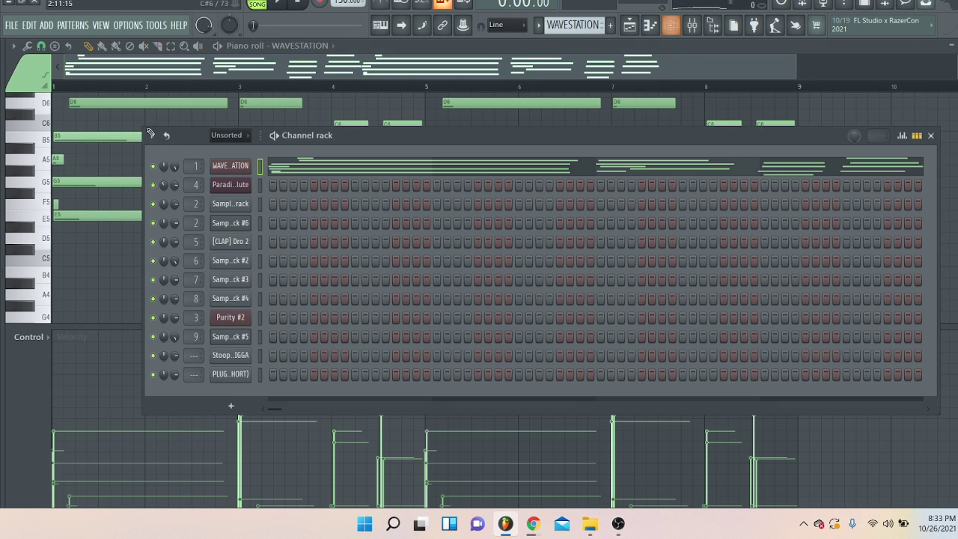
pyautogui.rightClick(155, 168)
pyautogui.click(199, 175)
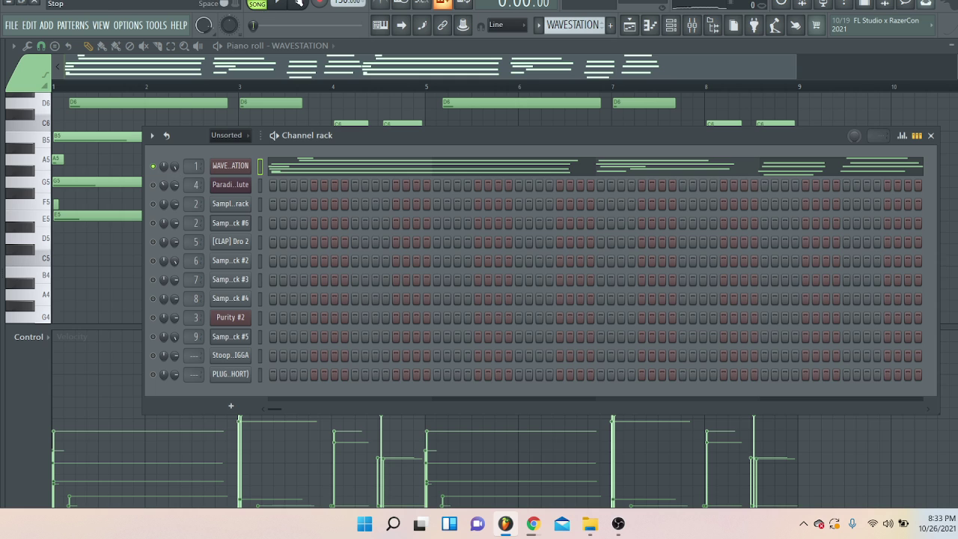
pyautogui.rightClick(154, 172)
pyautogui.click(187, 178)
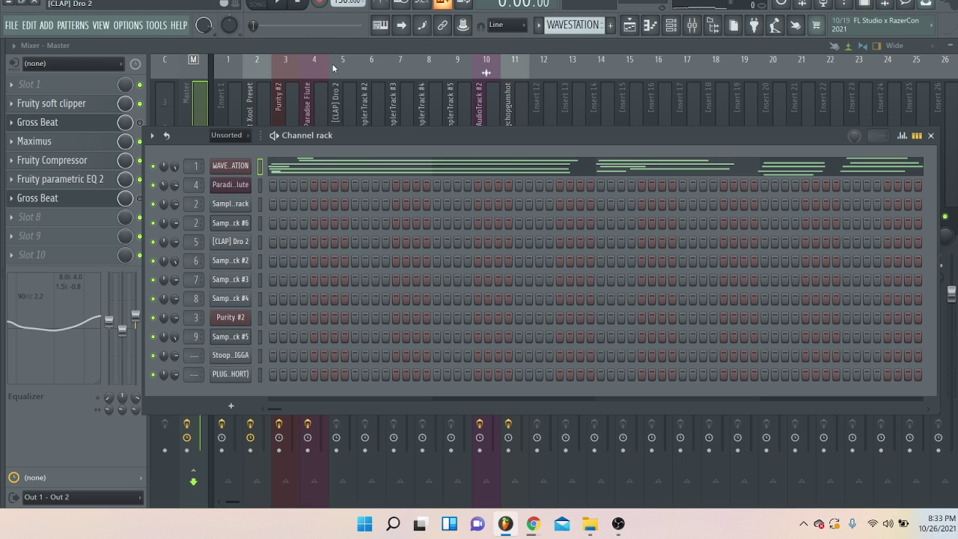
# - Reopen the WAVESTATION notes in the piano roll and play the pattern to review its chords
pyautogui.click(377, 171)
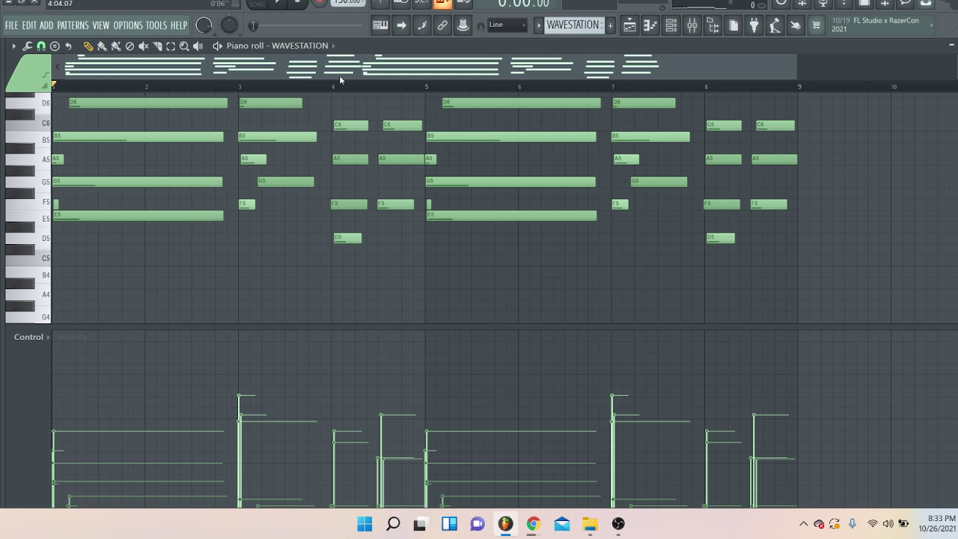
pyautogui.click(277, 2)
pyautogui.scroll(3, 331, 193)
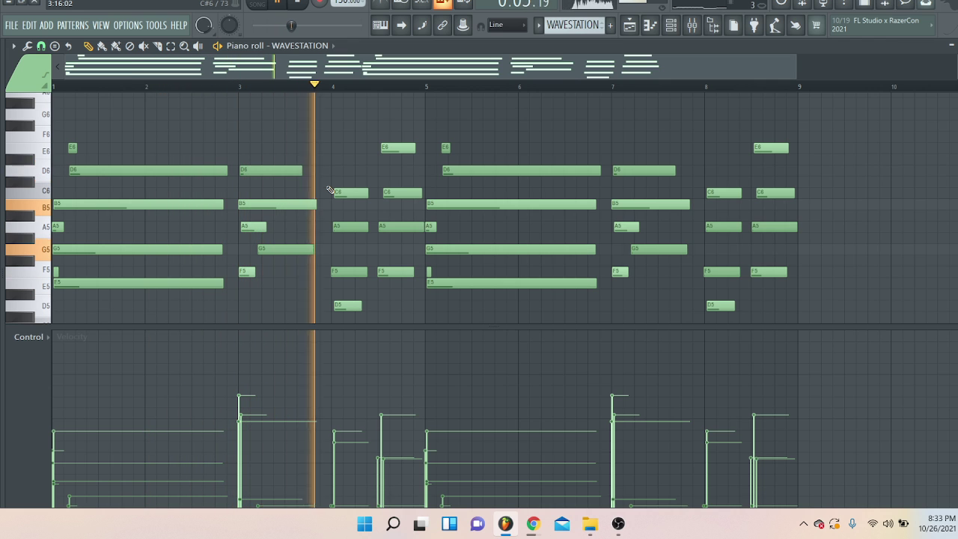
# - Switch to the Paradise Flute pattern and bring its melody notes into focus in the piano roll
pyautogui.click(545, 25)
pyautogui.click(563, 54)
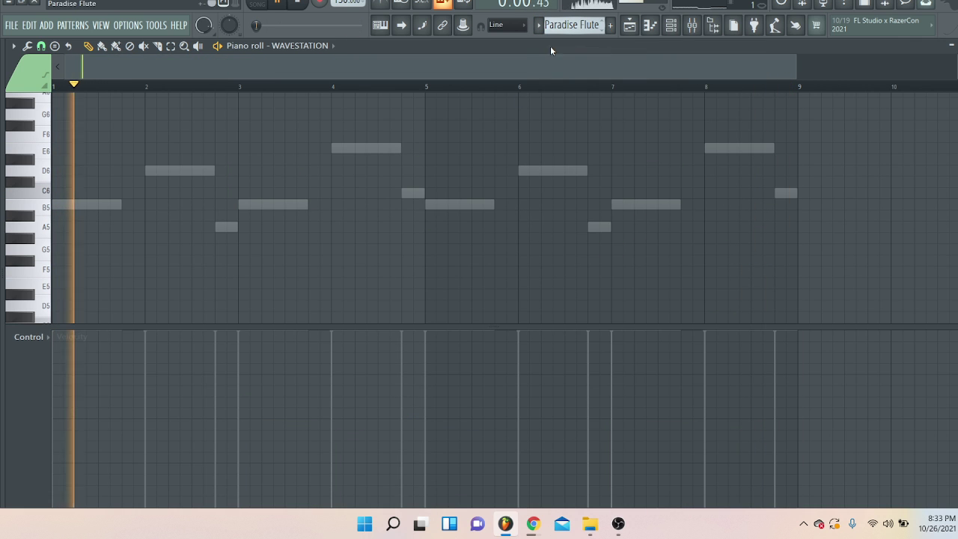
pyautogui.doubleClick(539, 172)
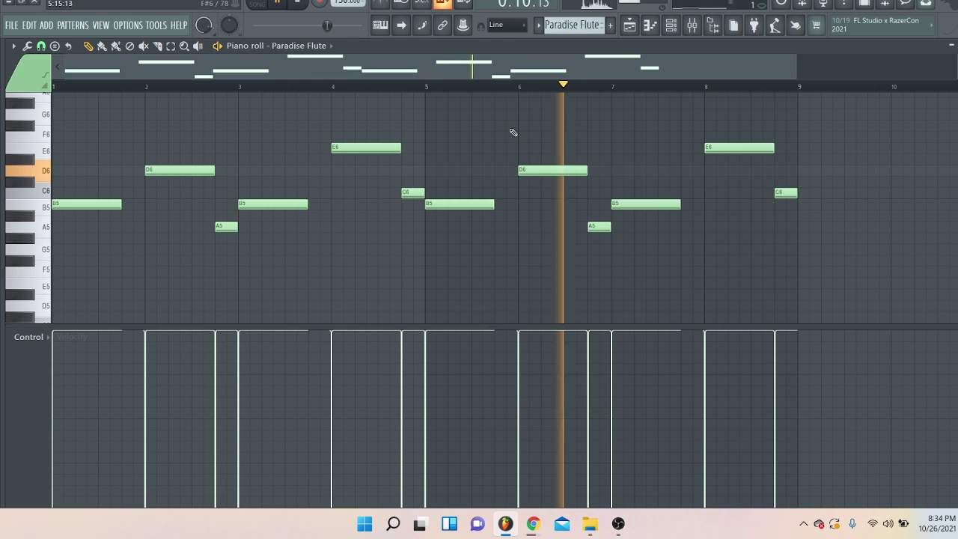
# - Review the notes of the SamplerTrack pattern, followed by those of SamplerTrack #6
pyautogui.click(538, 25)
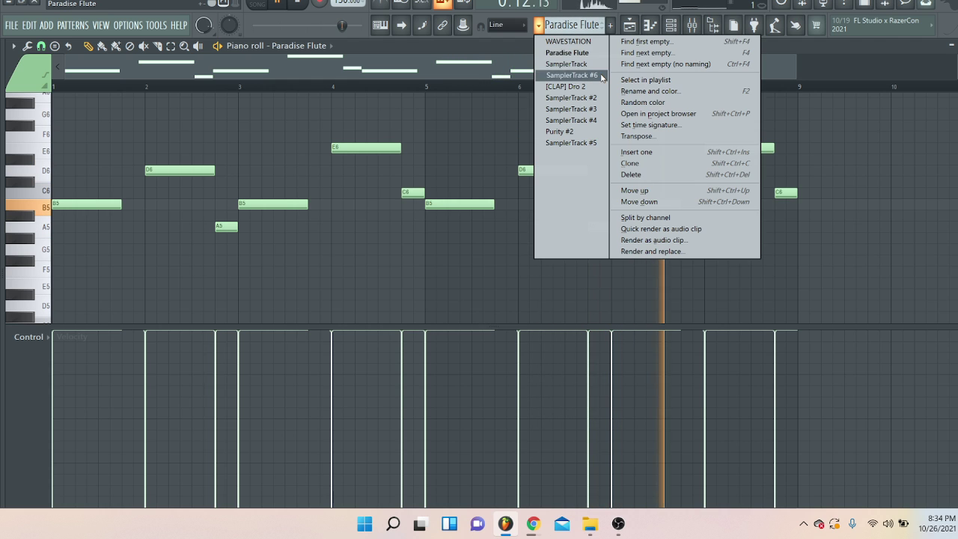
pyautogui.click(601, 68)
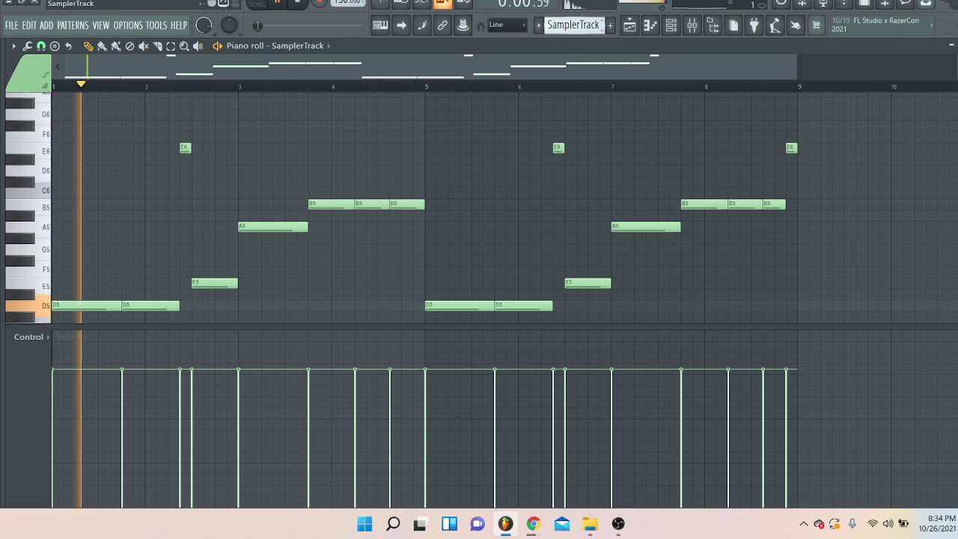
pyautogui.scroll(-1, 570, 26)
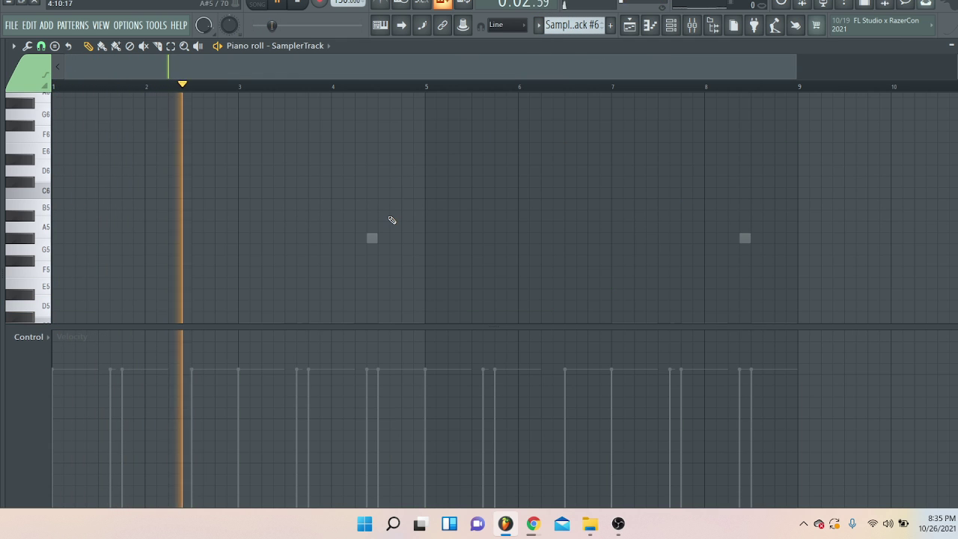
pyautogui.scroll(-2, 389, 220)
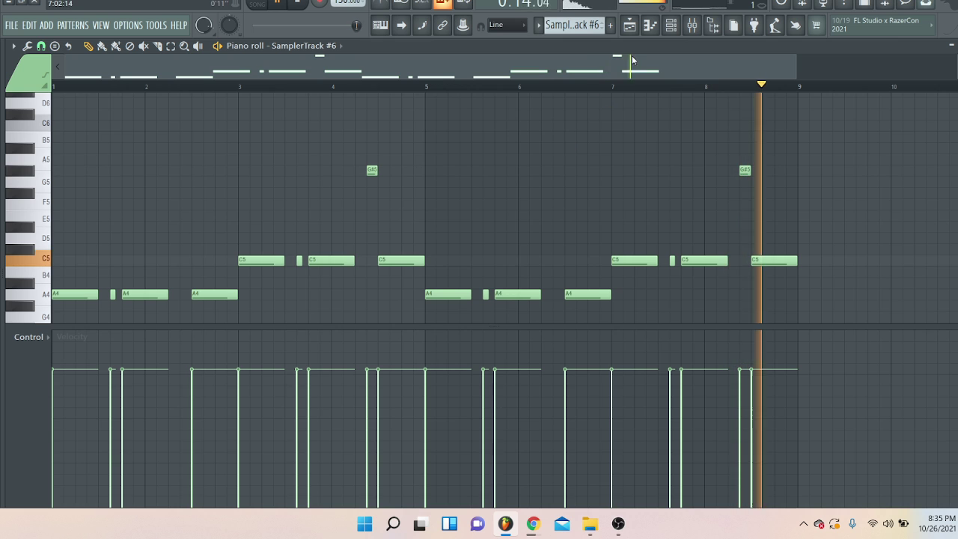
# - Switch to the [CLAP] Dro 2 pattern and bring its clap notes into focus in the piano roll
pyautogui.click(539, 25)
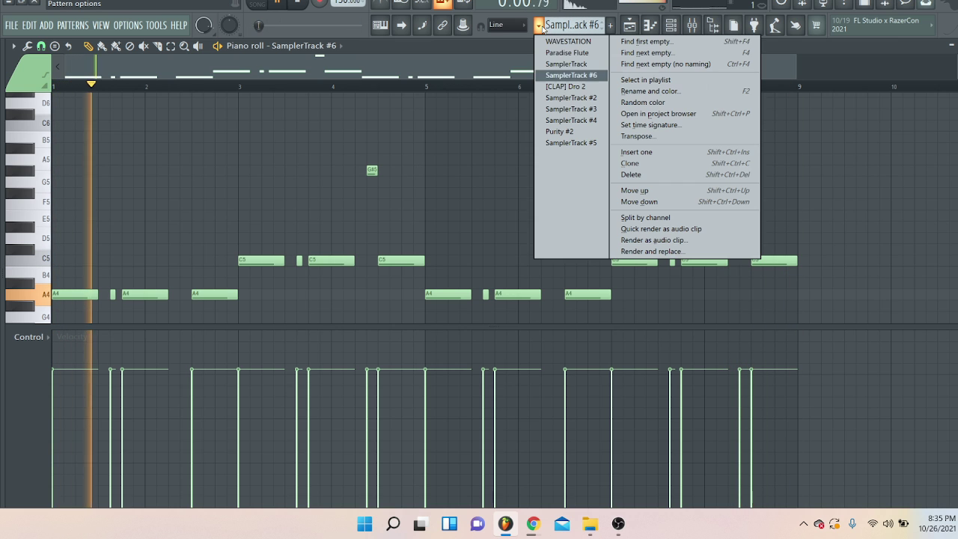
pyautogui.click(591, 87)
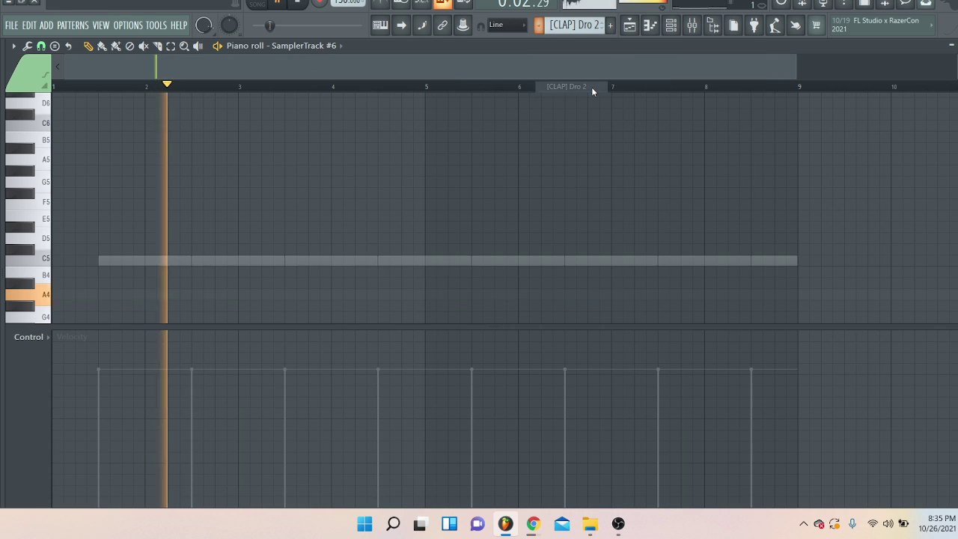
pyautogui.doubleClick(479, 261)
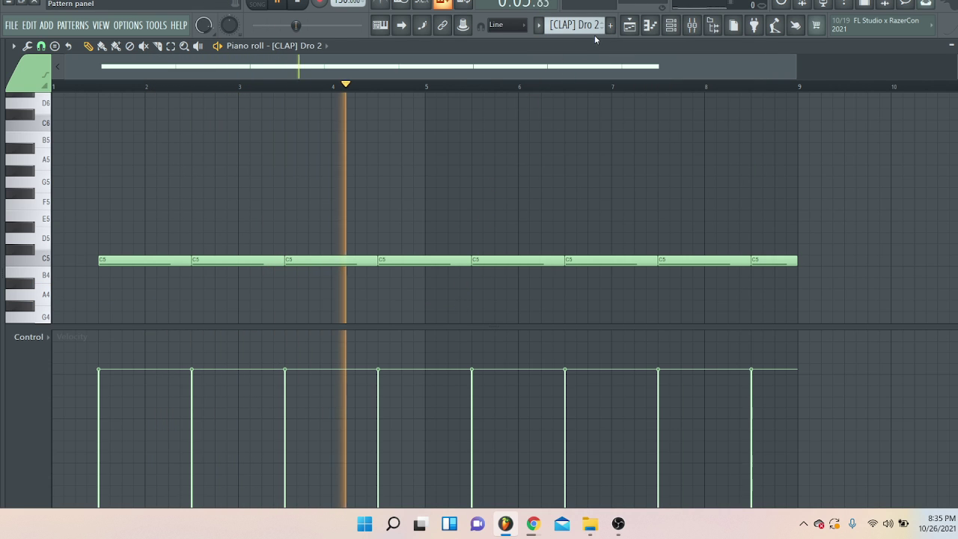
# - Switch to the SamplerTrack #2 pattern and review its C5 hits in the piano roll
pyautogui.click(537, 25)
pyautogui.click(589, 98)
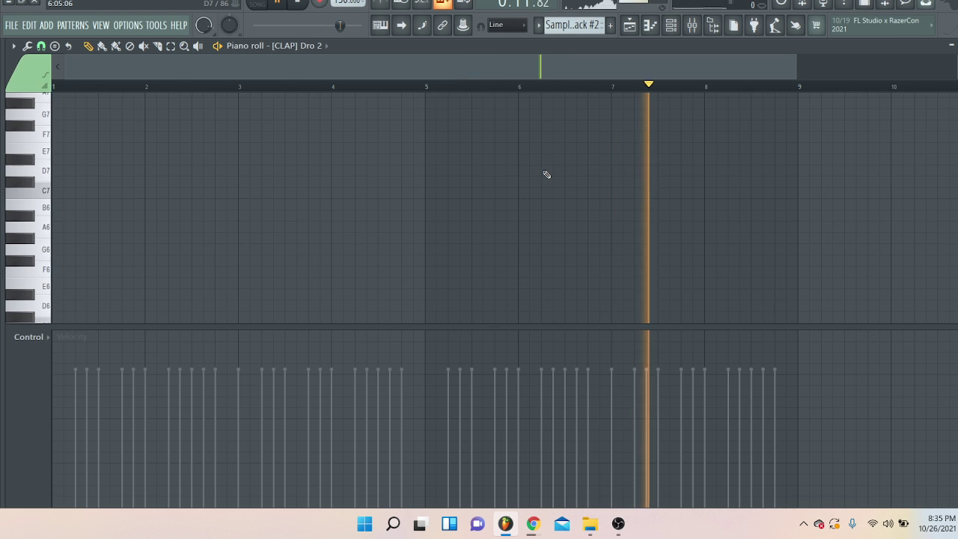
pyautogui.scroll(-5, 546, 174)
pyautogui.doubleClick(542, 124)
pyautogui.scroll(2, 547, 176)
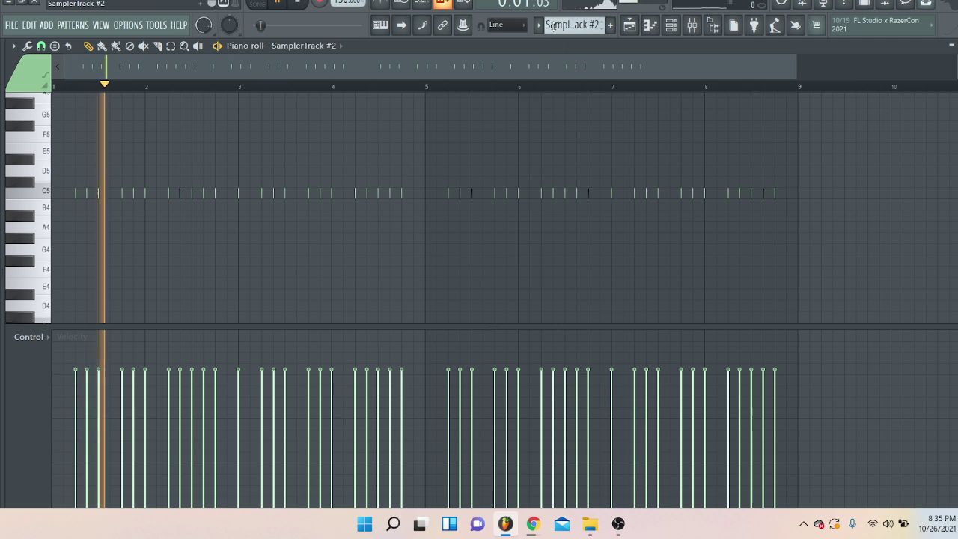
# - Review the full note sequence of the SamplerTrack #3 pattern, followed by that of SamplerTrack #4
pyautogui.click(670, 25)
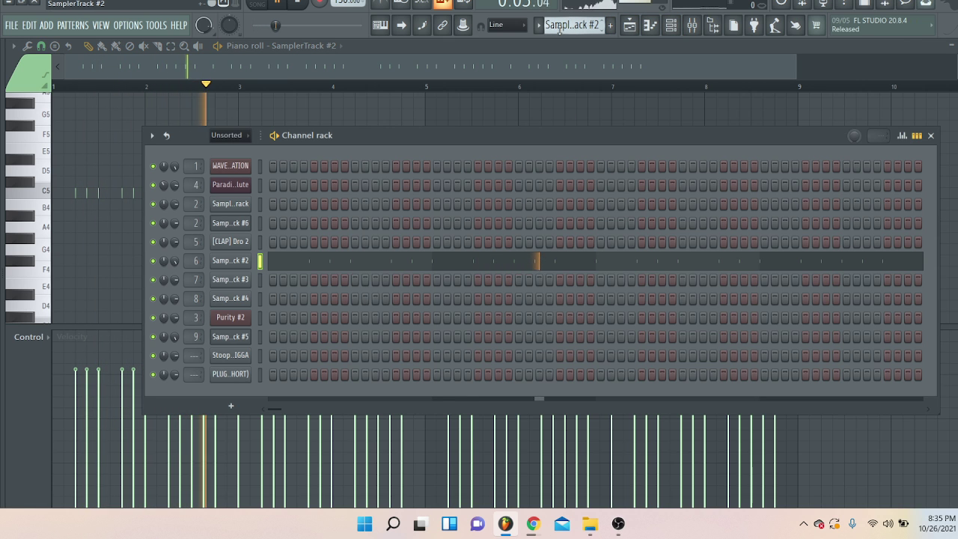
pyautogui.scroll(-1, 572, 25)
pyautogui.click(489, 278)
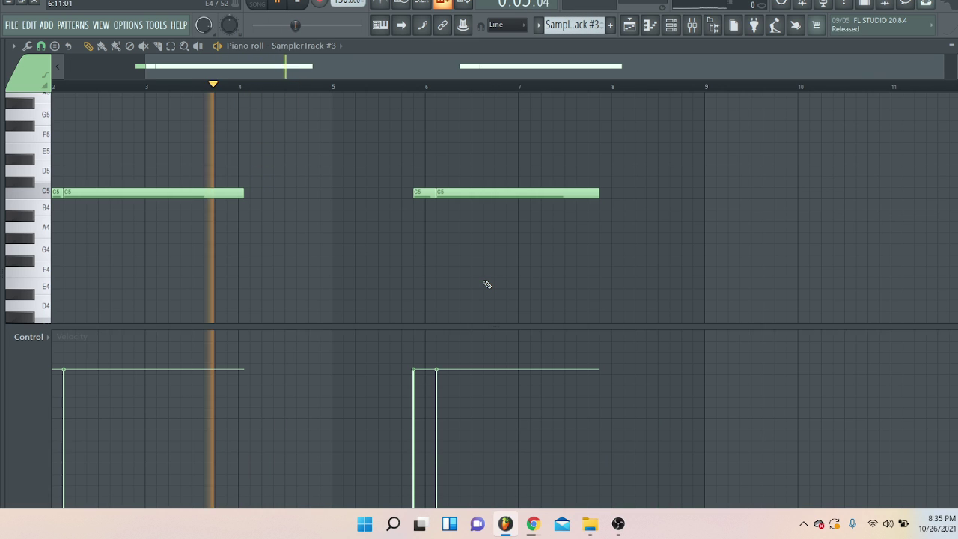
pyautogui.moveTo(436, 66); pyautogui.dragTo(355, 66)
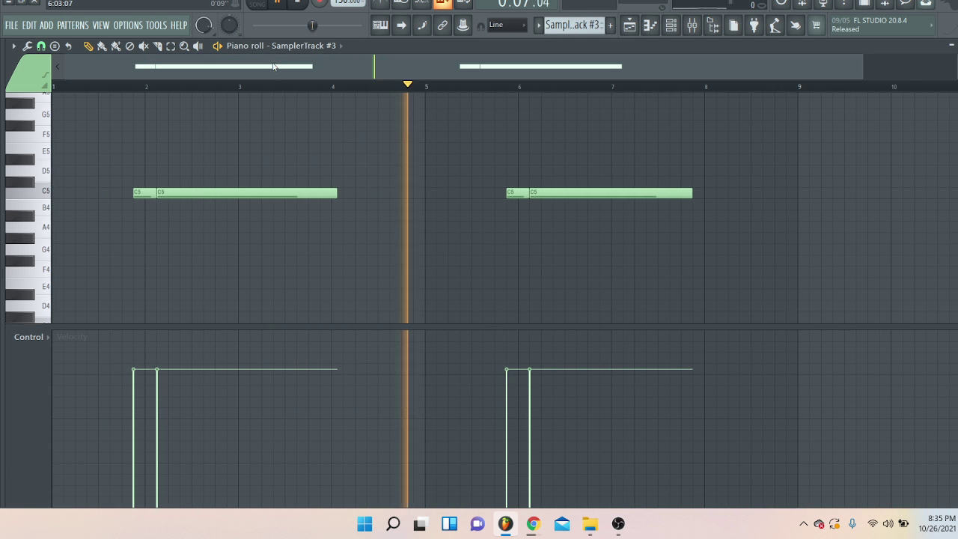
pyautogui.click(538, 26)
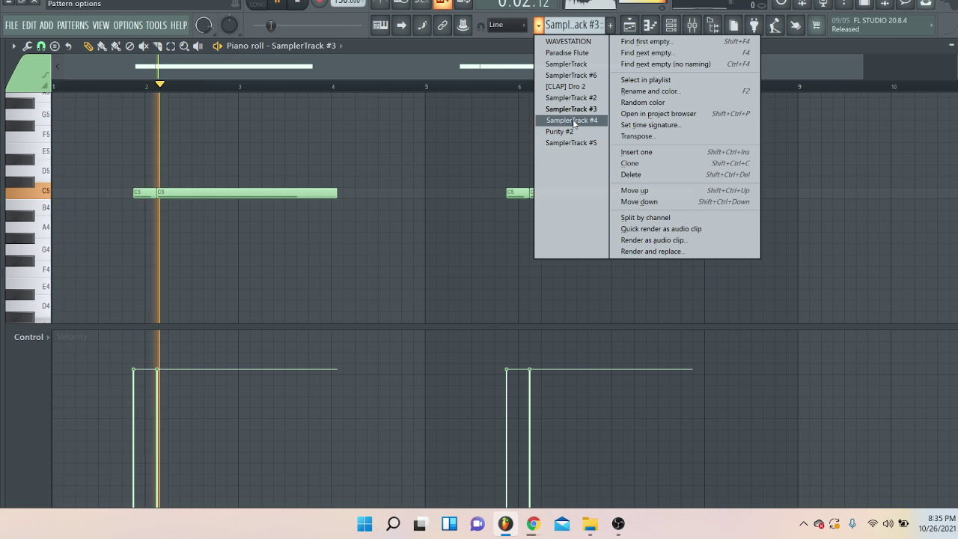
pyautogui.click(570, 120)
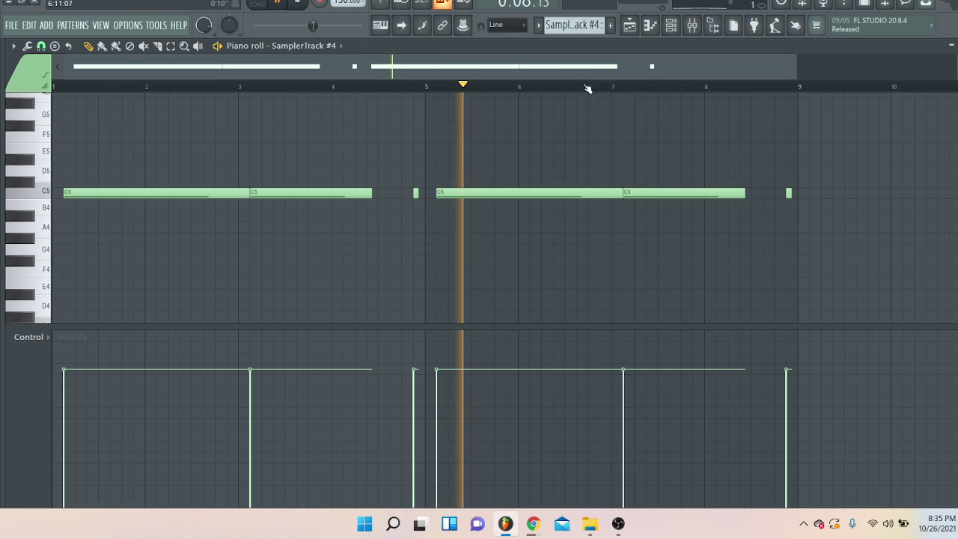
# - Switch to the Purity #2 pattern and examine its melody notes across their full pitch range
pyautogui.click(575, 27)
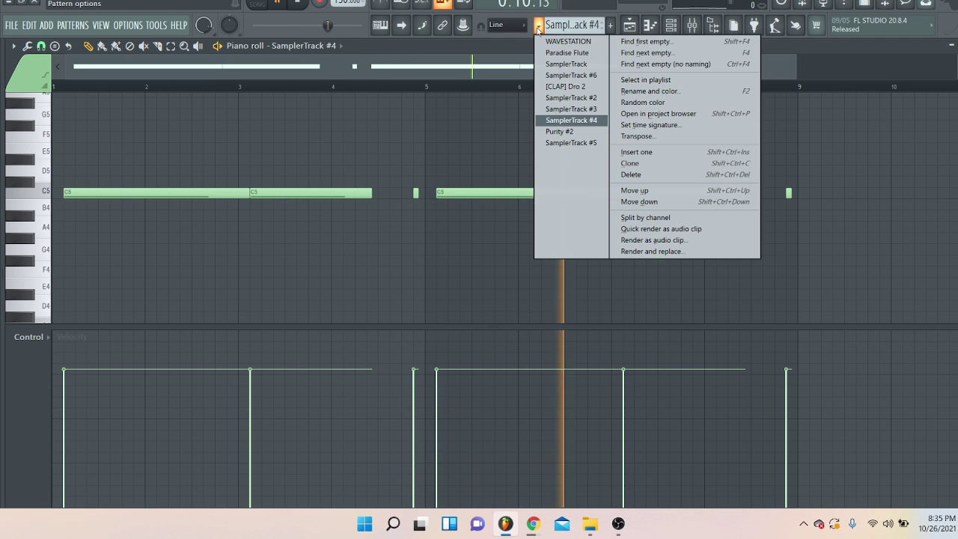
pyautogui.click(562, 131)
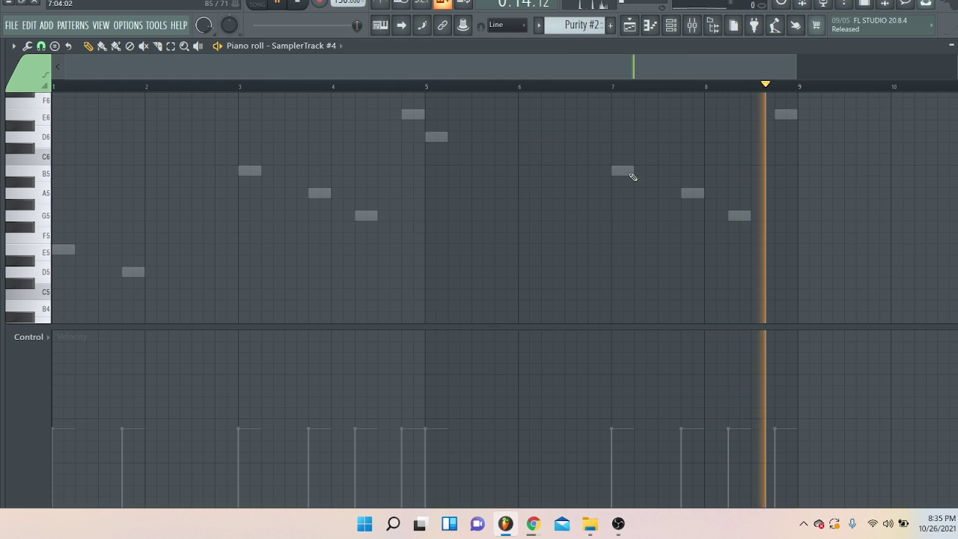
pyautogui.scroll(3, 609, 224)
pyautogui.scroll(-3, 609, 222)
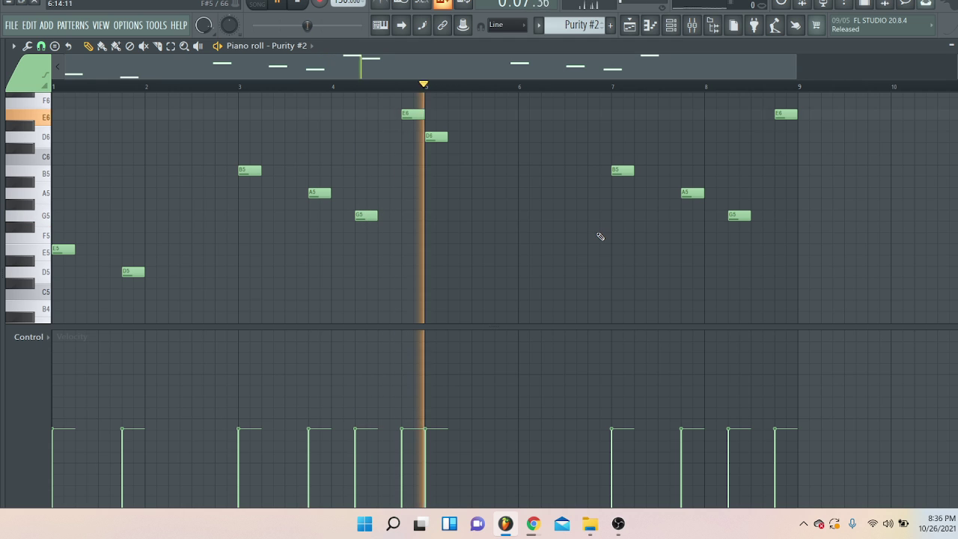
pyautogui.scroll(3, 600, 224)
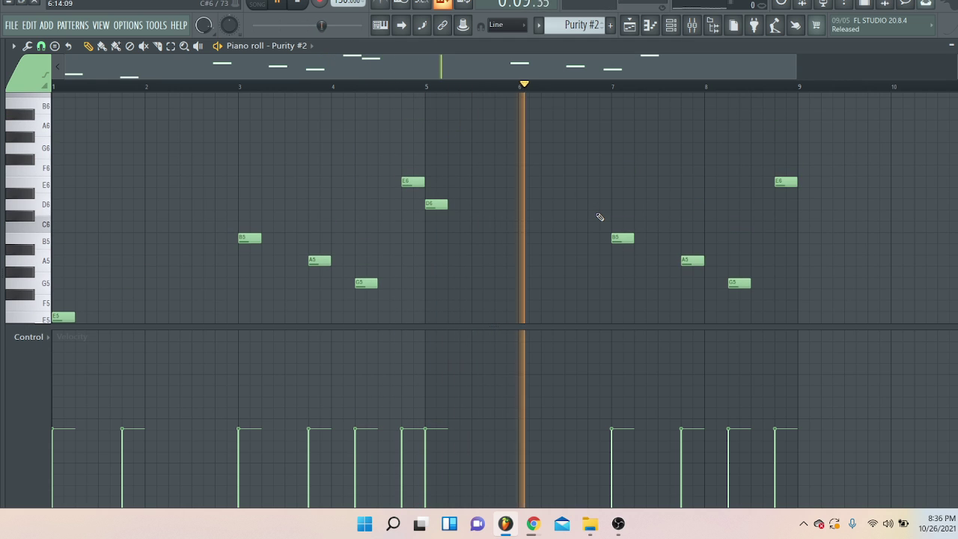
pyautogui.scroll(-2, 599, 215)
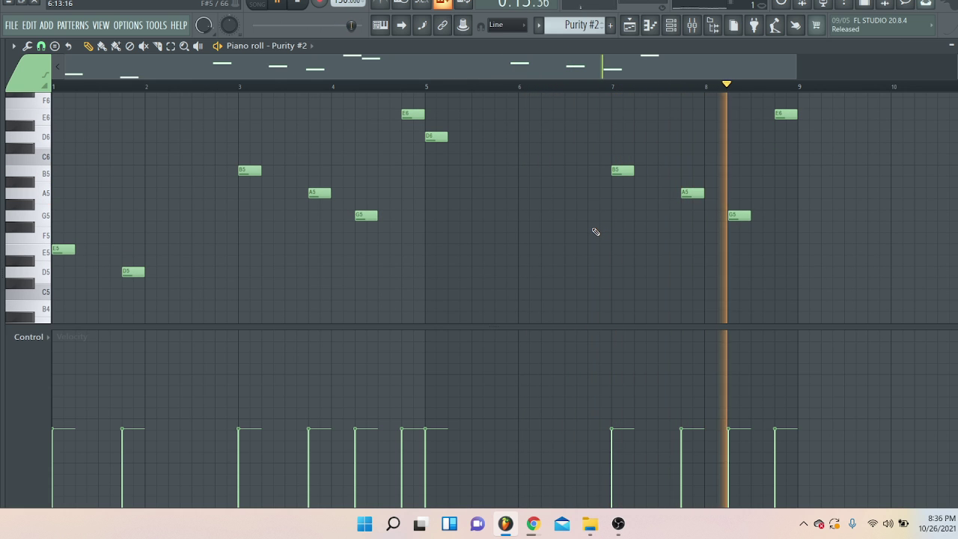
pyautogui.scroll(3, 594, 231)
pyautogui.scroll(-2, 595, 231)
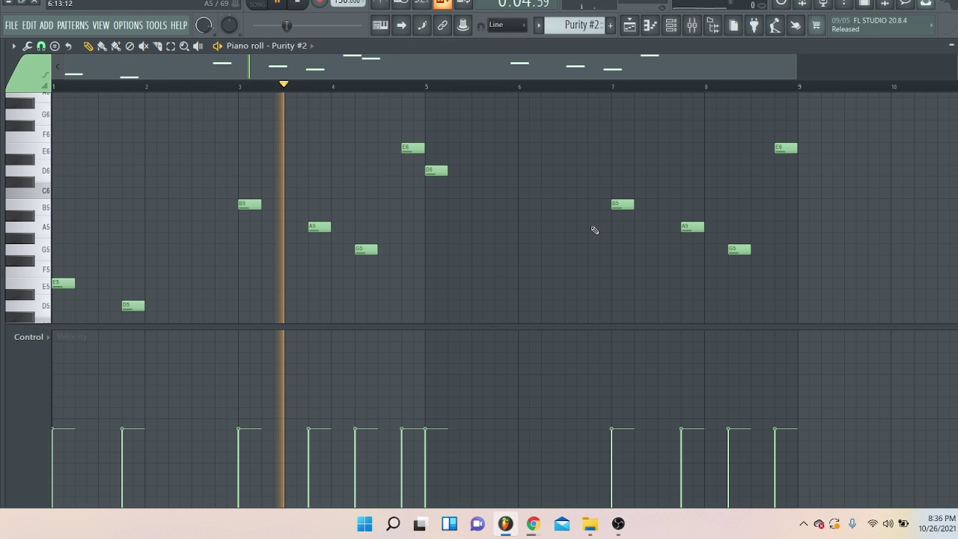
pyautogui.scroll(3, 595, 186)
pyautogui.scroll(-4, 592, 187)
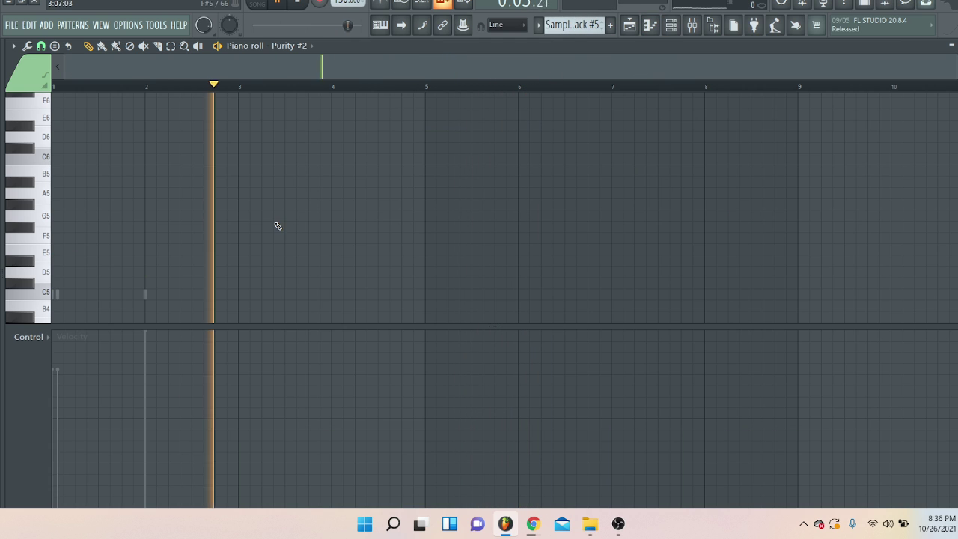
# - In the SamplerTrack #5 pattern, show the SamplerTrack #5 and PLUGG FX (SHORT) notes in turn, and stop playback
pyautogui.click(145, 294)
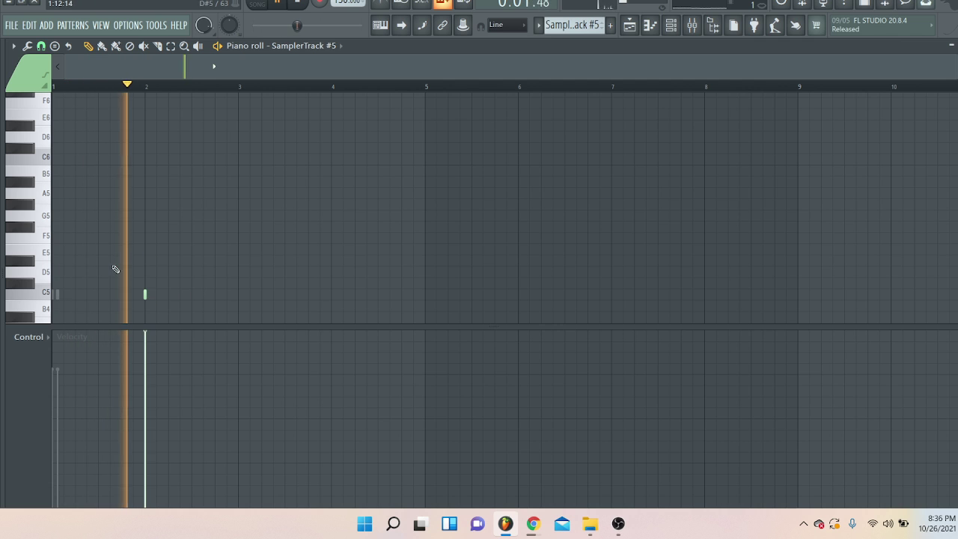
pyautogui.click(57, 293)
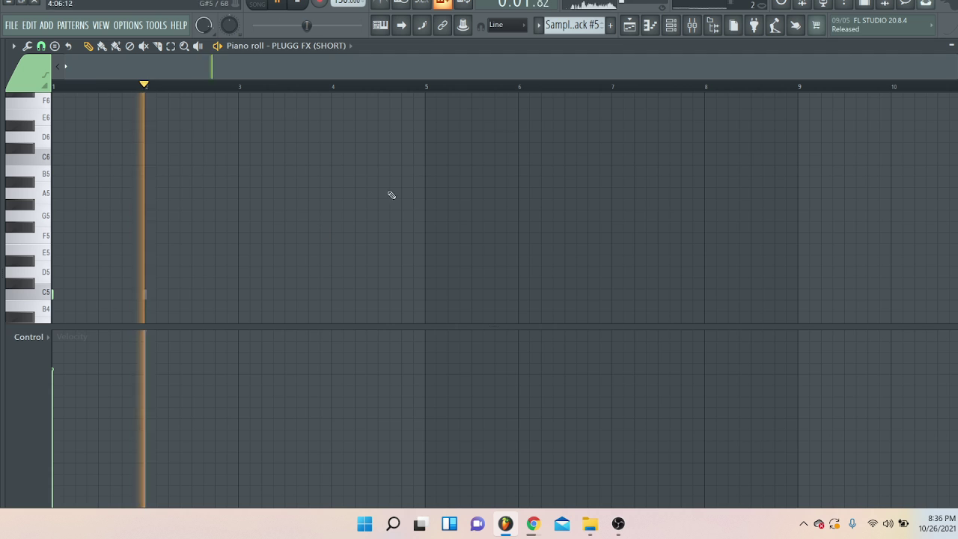
pyautogui.click(297, 1)
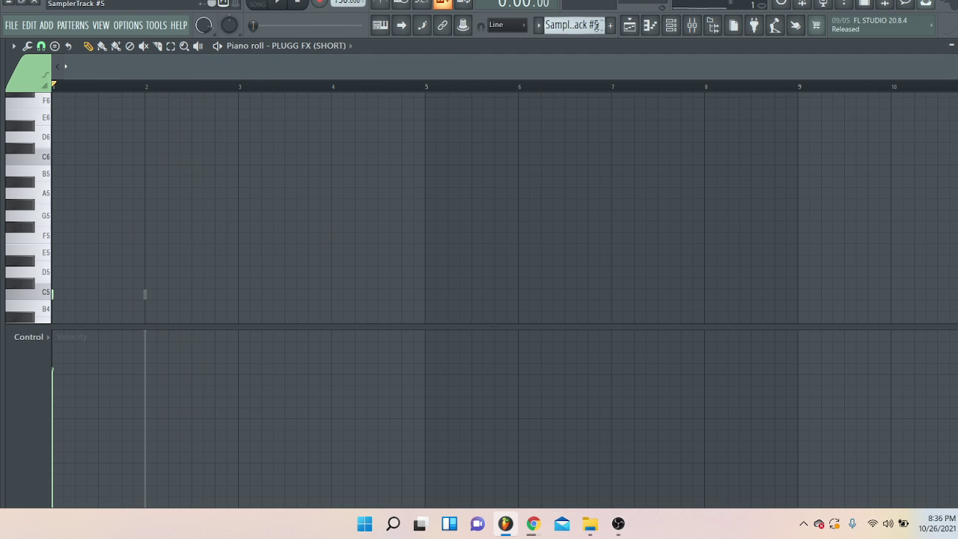
# - Return to the playlist, play the full arrangement while checking all tracks down to Master volume, and stop playback
pyautogui.click(628, 28)
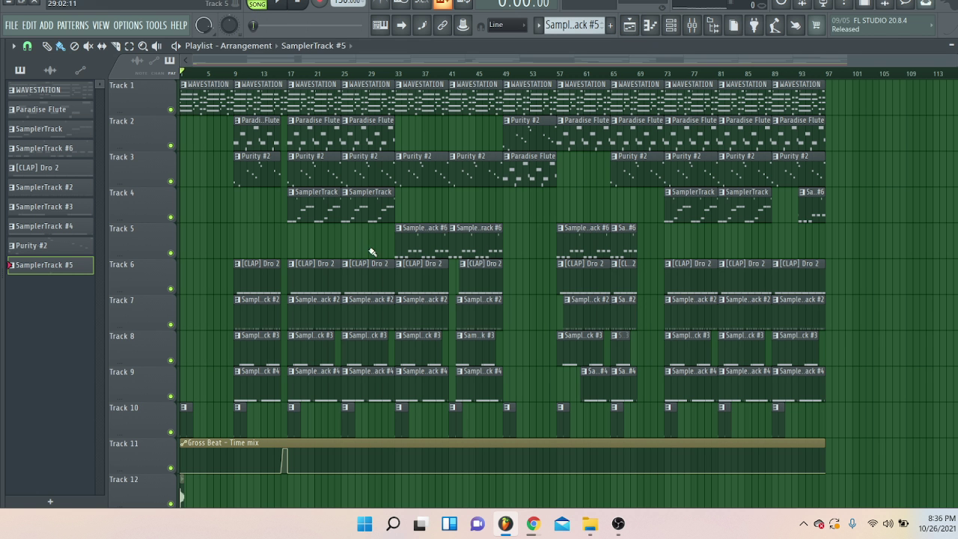
pyautogui.click(281, 2)
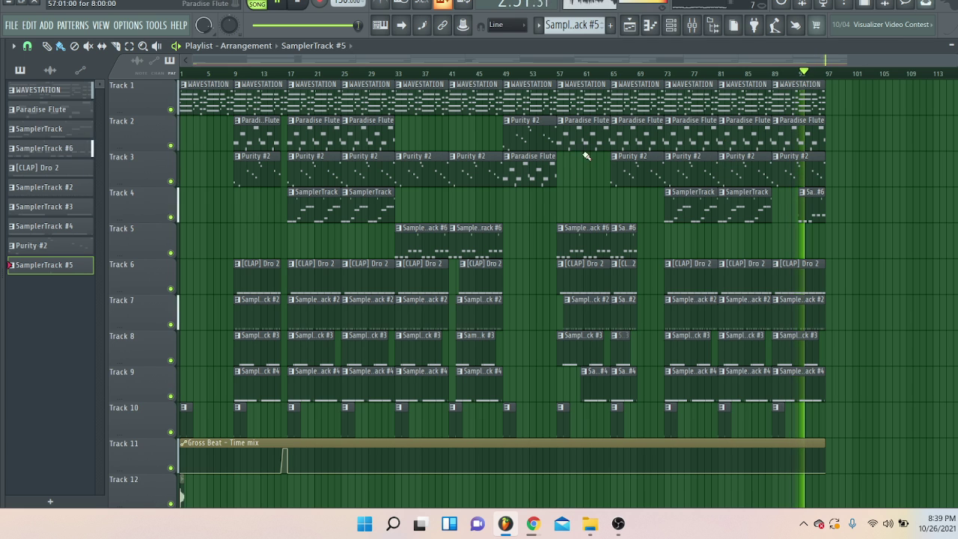
pyautogui.scroll(-1, 581, 202)
pyautogui.scroll(-1, 579, 194)
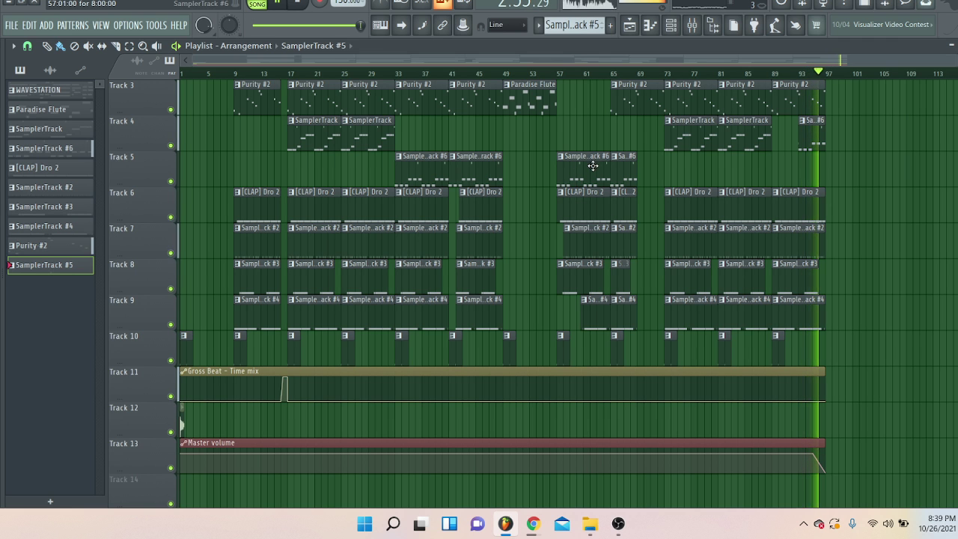
pyautogui.scroll(2, 591, 163)
pyautogui.click(296, 4)
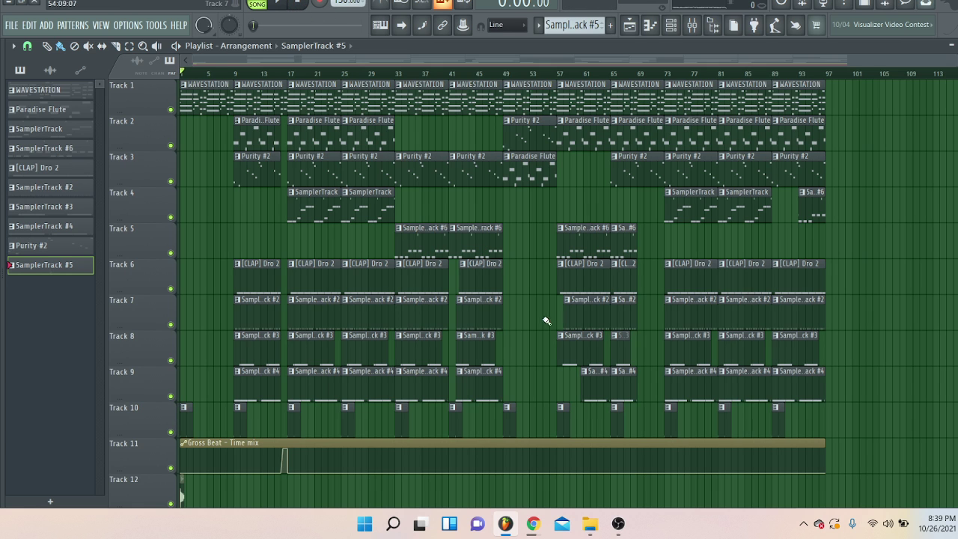
pyautogui.click(618, 523)
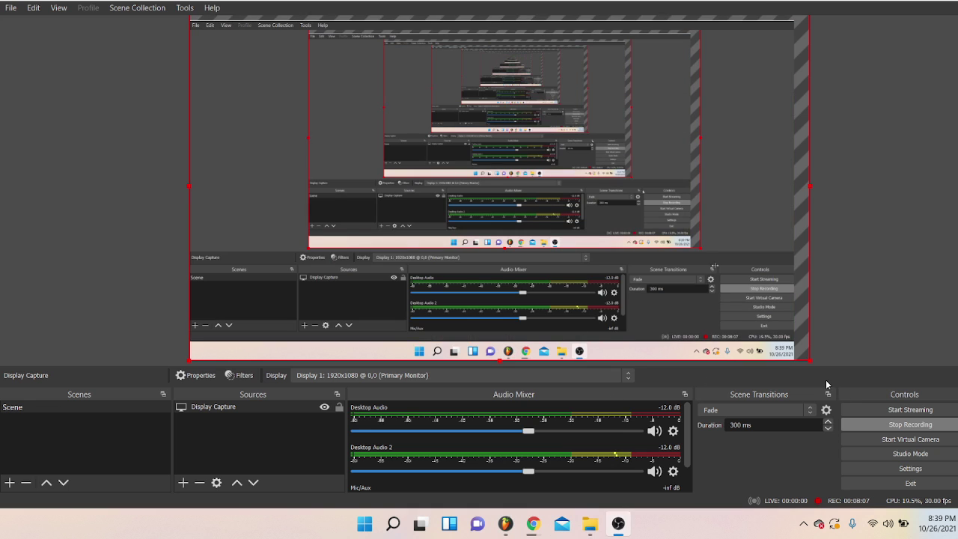